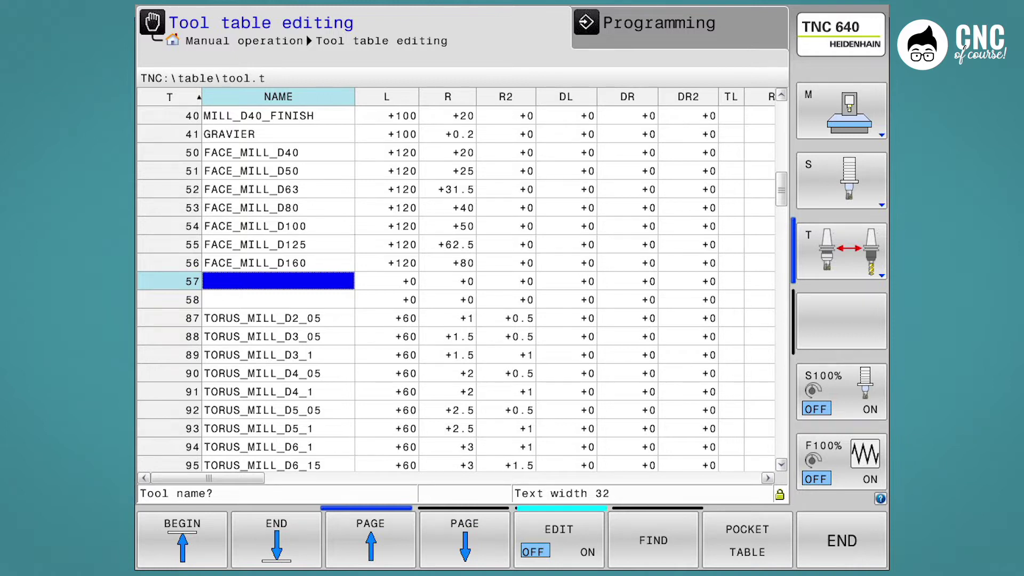
Enter tool 57 as MILL_D10_FINISH with length 100 and radius 5 in the tool table
click(560, 541)
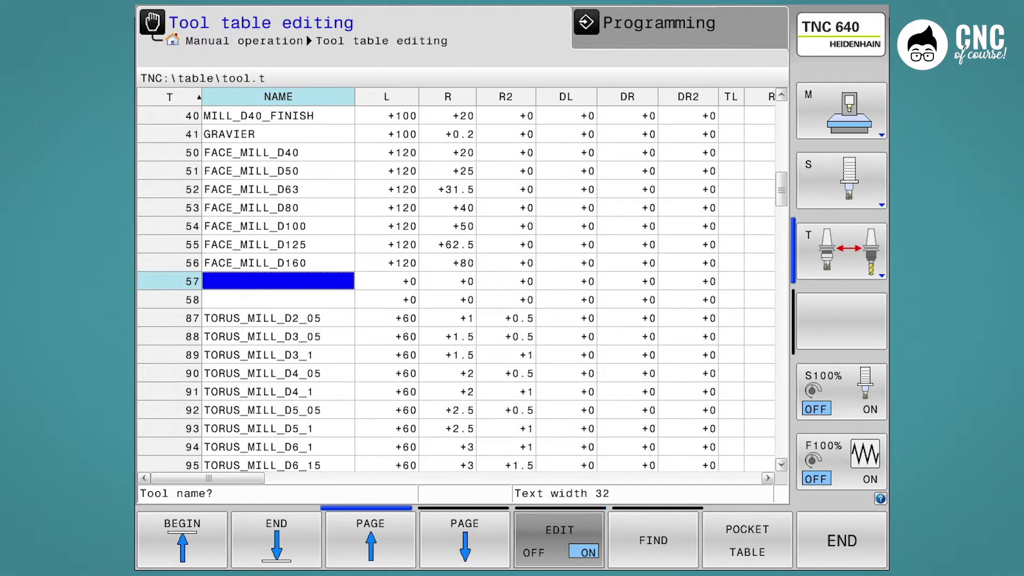
text(MILL_D10_FINISH)
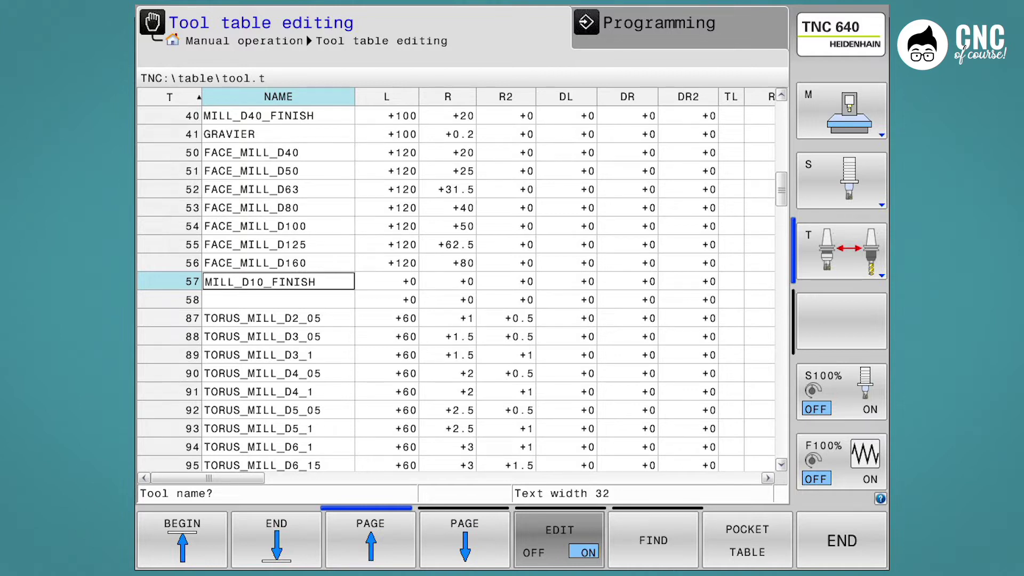
text(100)
key(Return)
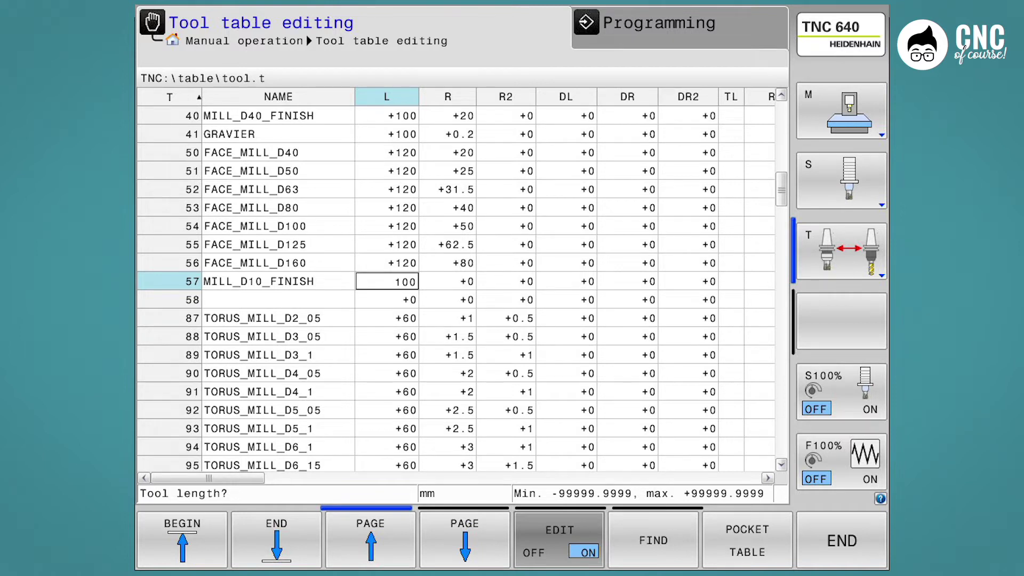
key(Return)
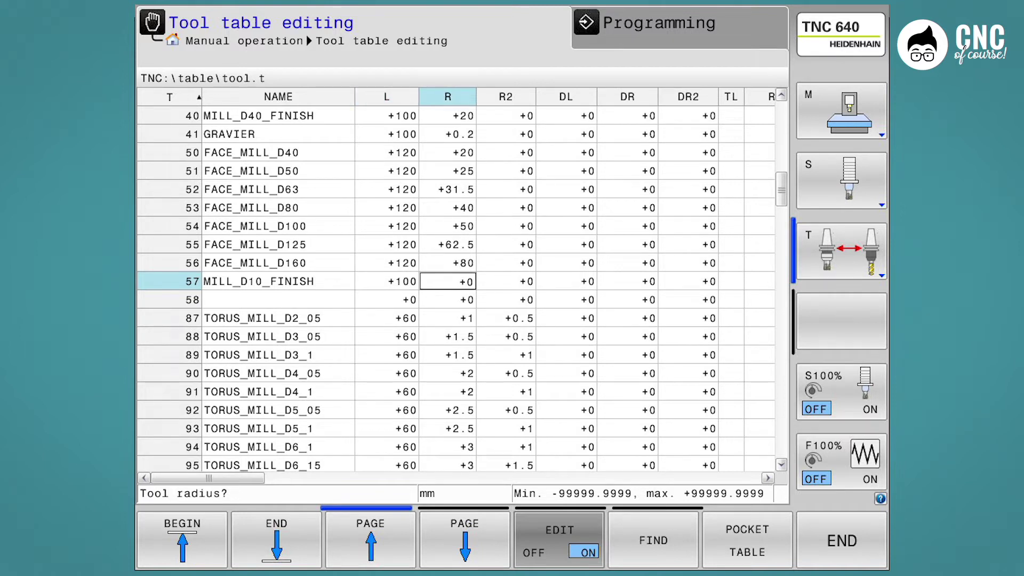
text(5)
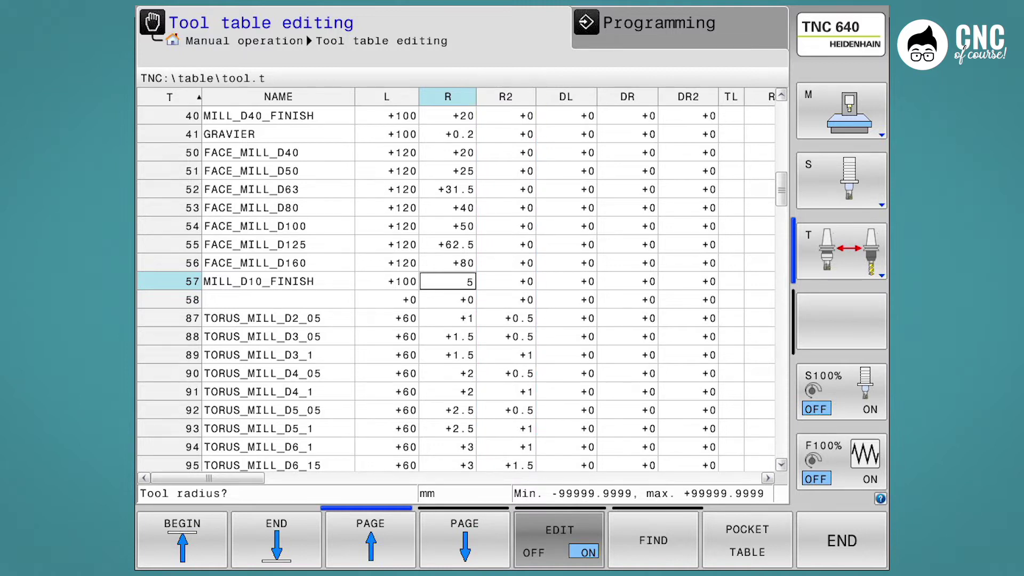
key(Return)
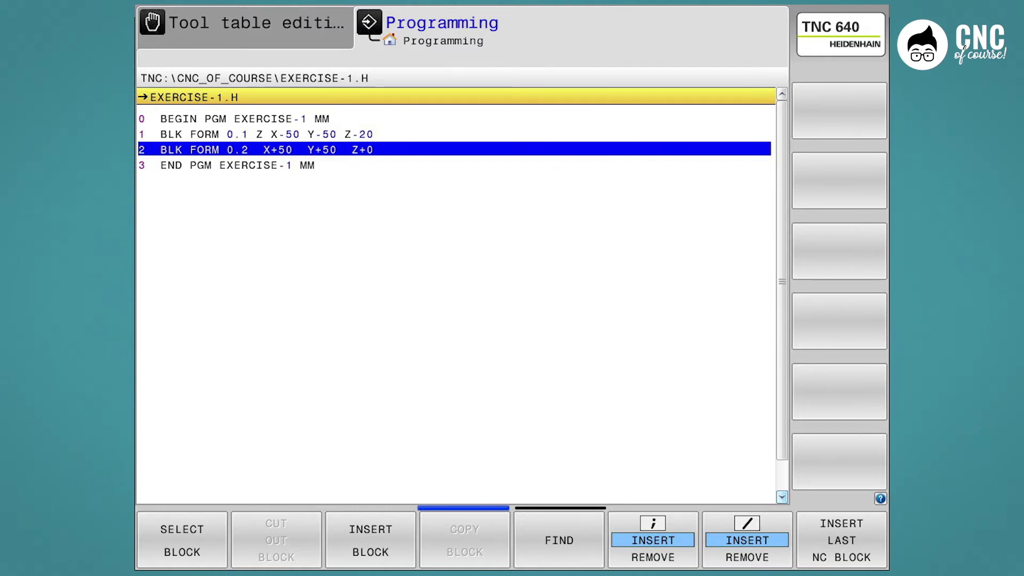
Start a TOOL CALL block as line 3 of EXERCISE-1.H
key(t)
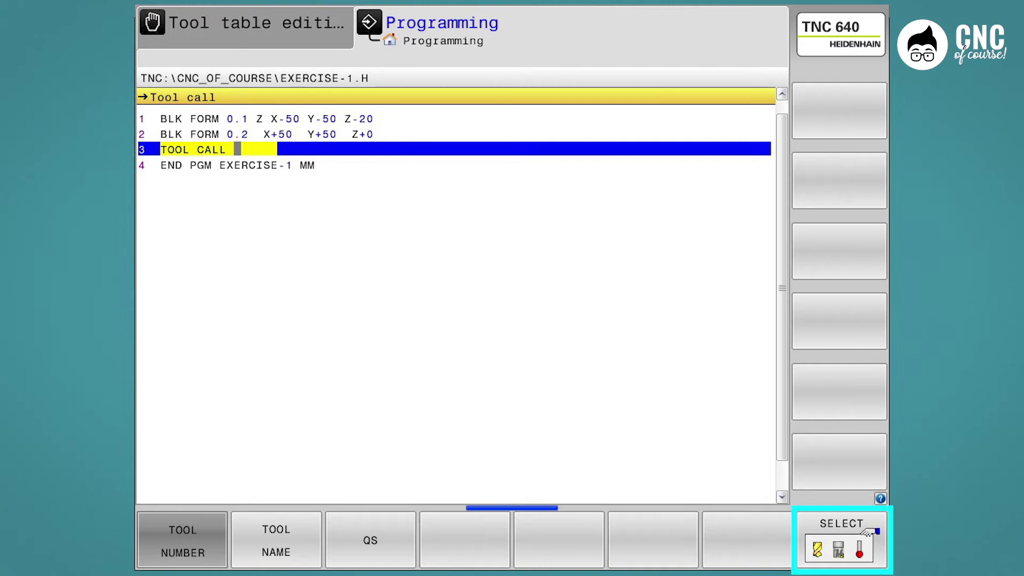
Select tool 57 from the tool table for the TOOL CALL block
click(869, 533)
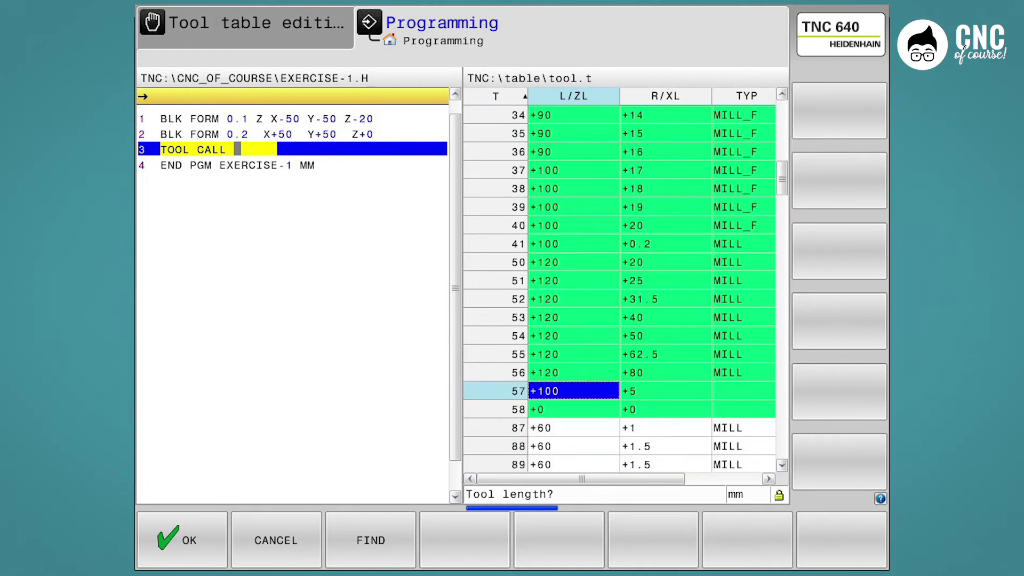
key(Return)
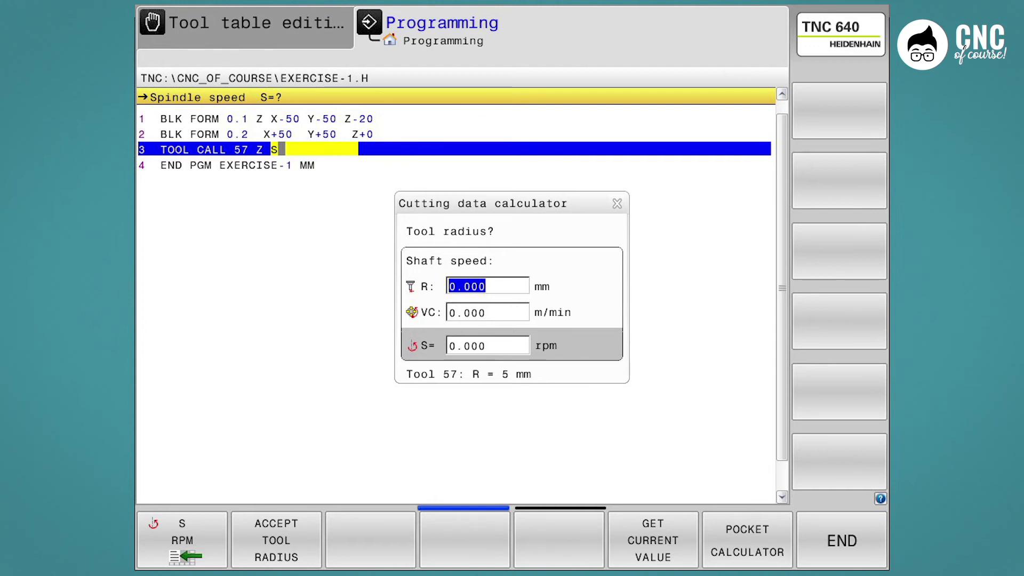
text(5)
Calculate spindle speed from radius 5 and cutting speed 140, transferring S4456.338
key(Return)
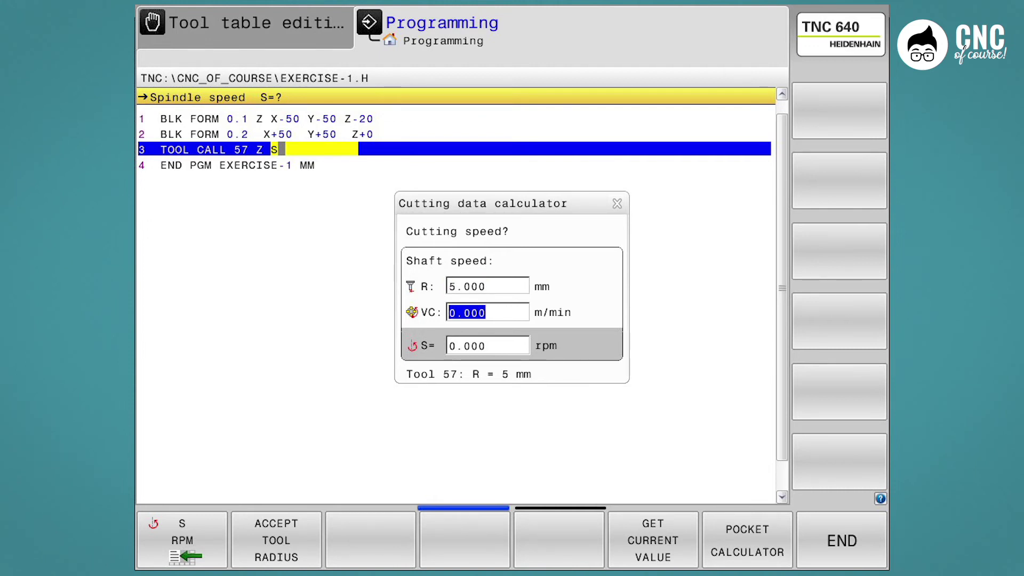
text(140)
key(Return)
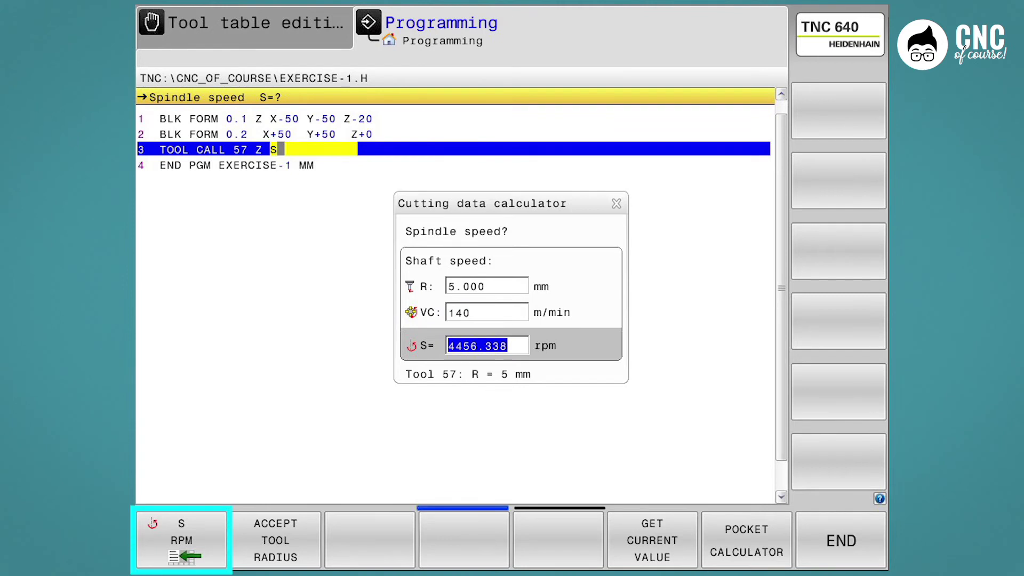
key(Return)
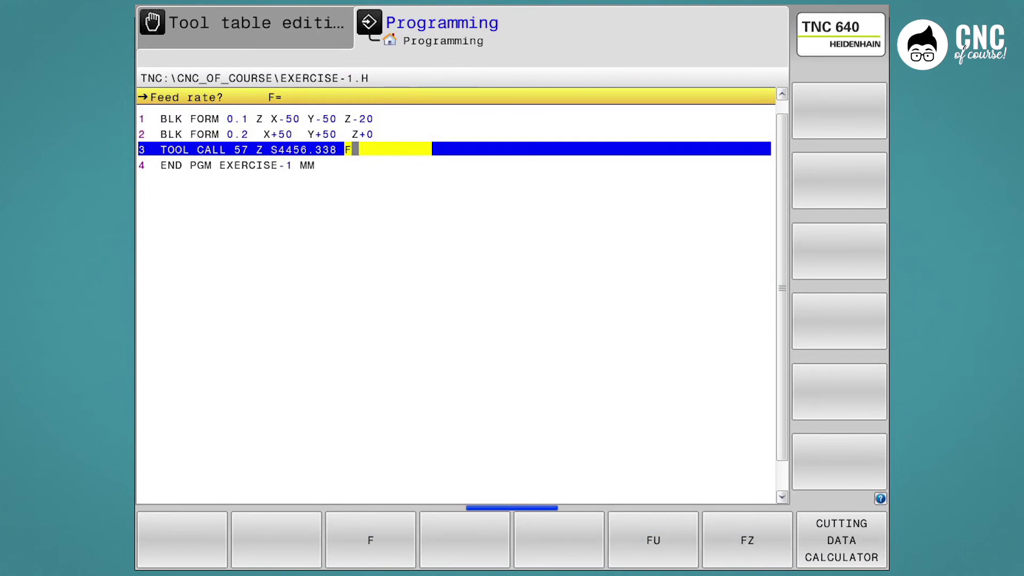
Calculate feed from 4 teeth at 0.05 mm per tooth, transferring F891.268
key(F9)
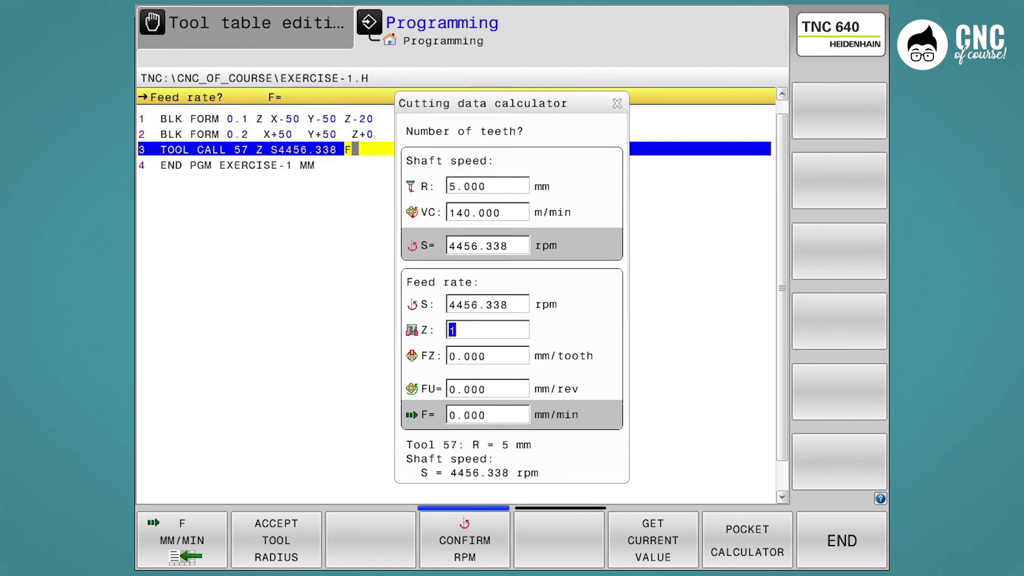
text(4)
key(Return)
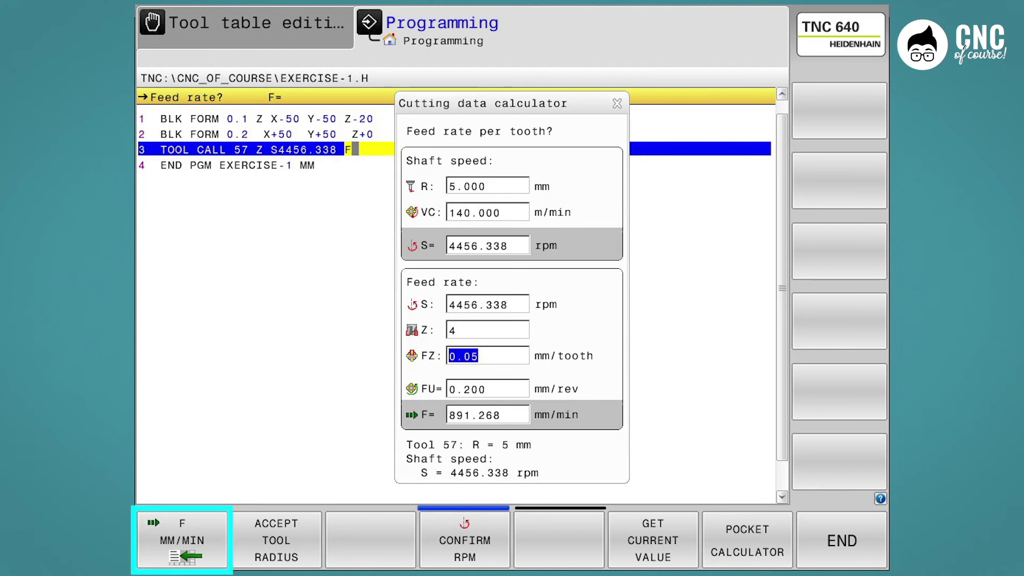
key(F1)
Accept feed rate F891.268 in the TOOL CALL 57 Z block
key(Return)
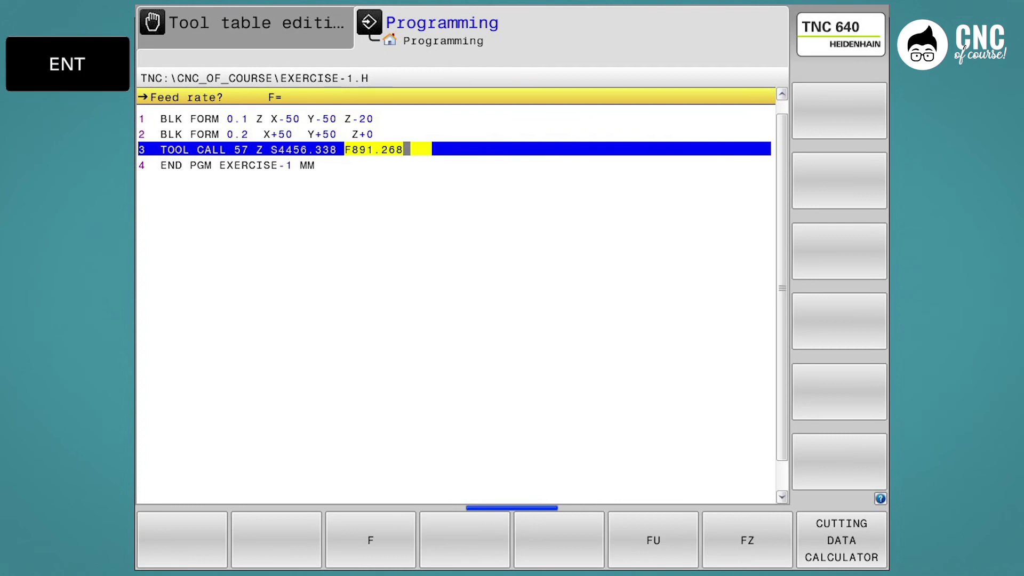